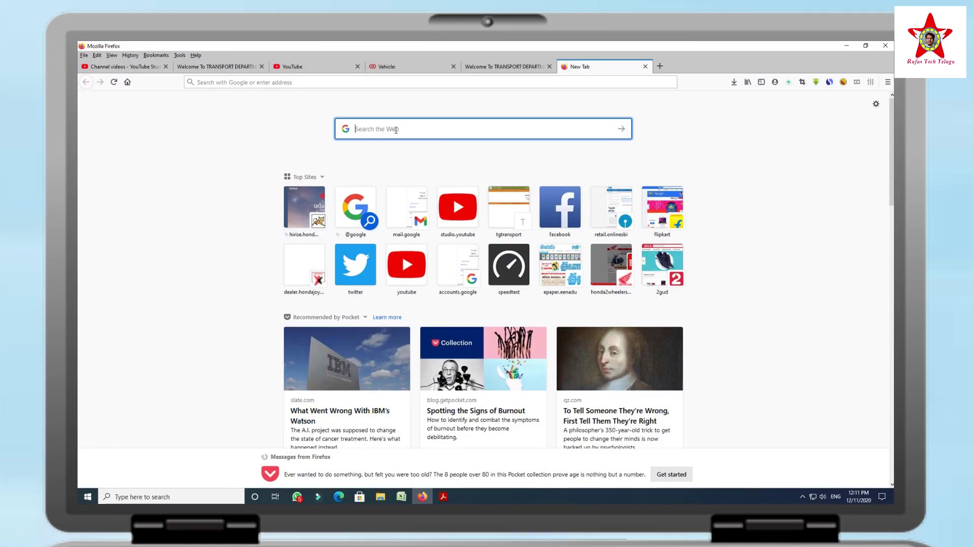
Run a Google search for 'ts transport' from the Google home page.
{"action": "left_click", "coordinate": [627, 130]}
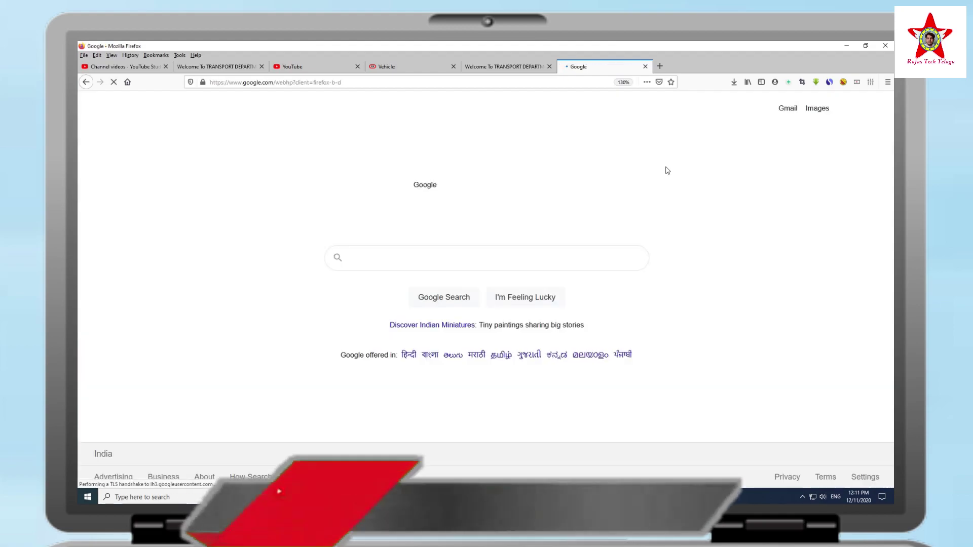
{"action": "left_click", "coordinate": [394, 262]}
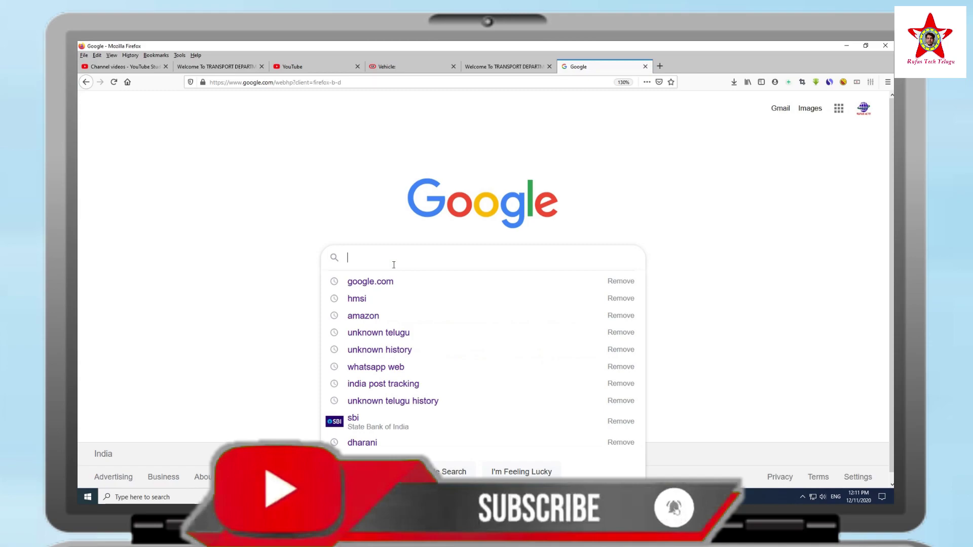
{"action": "type", "text": "ts tr"}
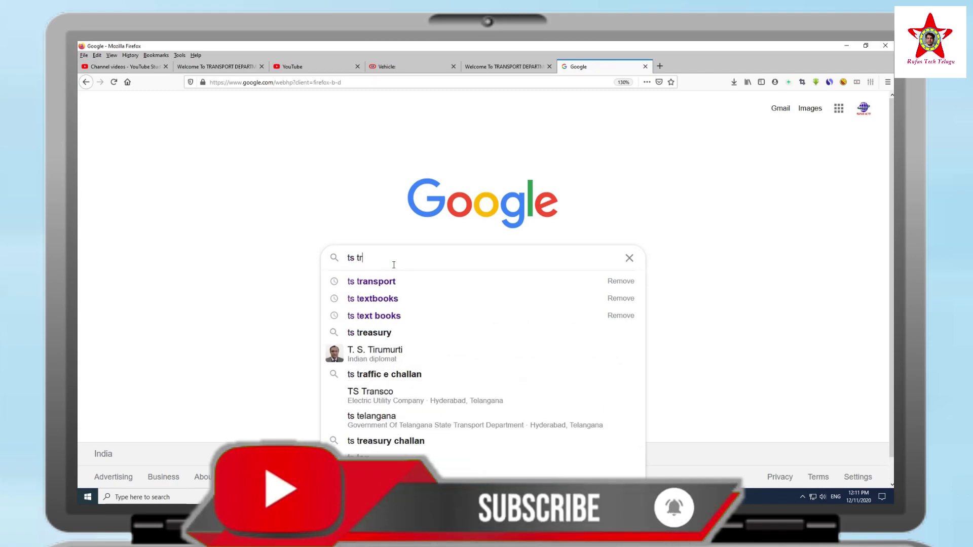
{"action": "type", "text": "ansport"}
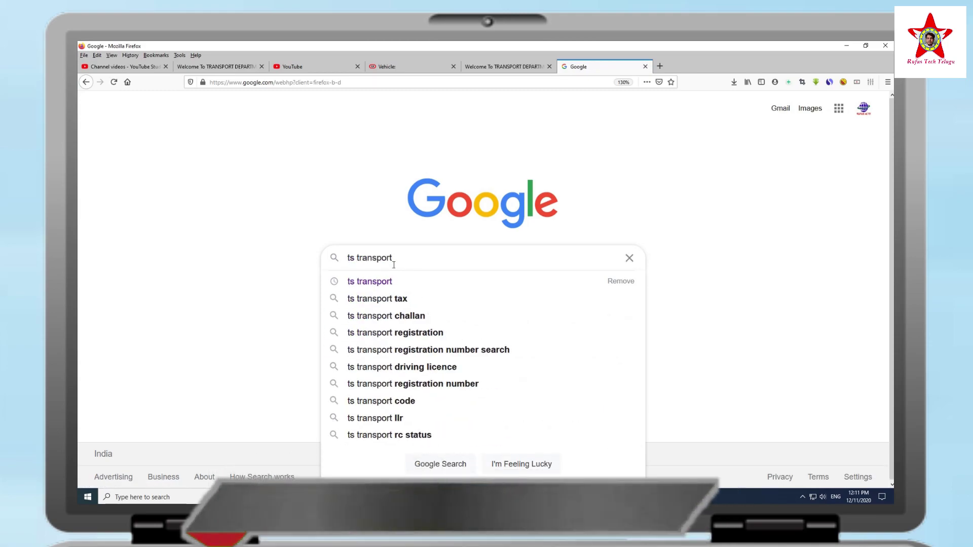
{"action": "key", "text": "Return"}
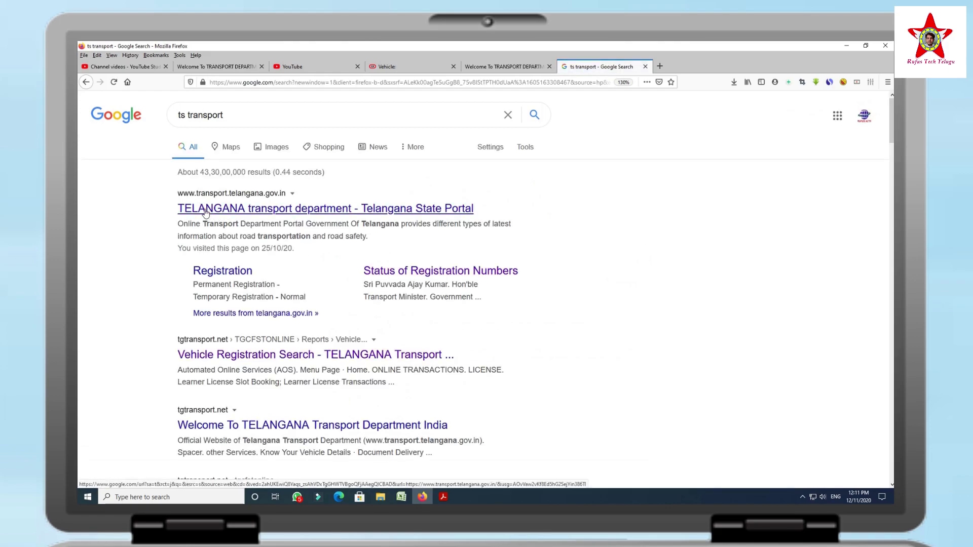
Open the TELANGANA transport department result, dismiss its pop-up and follow 'Update Your Mobile Number'.
{"action": "left_click", "coordinate": [205, 210]}
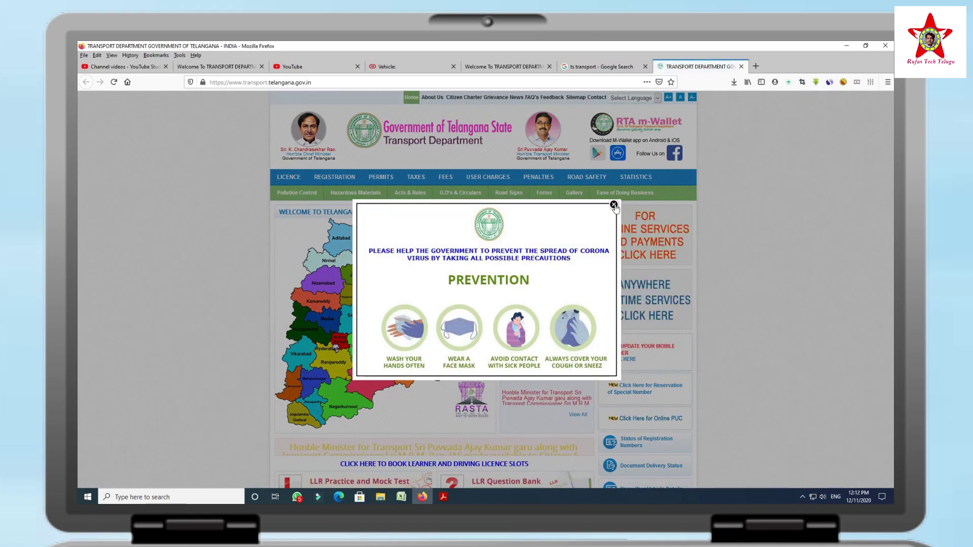
{"action": "left_click", "coordinate": [615, 205]}
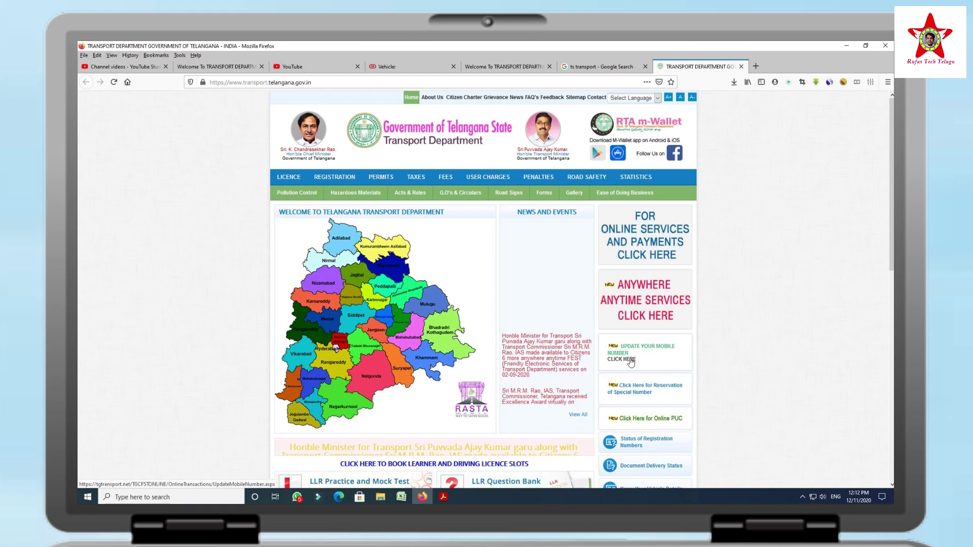
{"action": "left_click", "coordinate": [618, 362]}
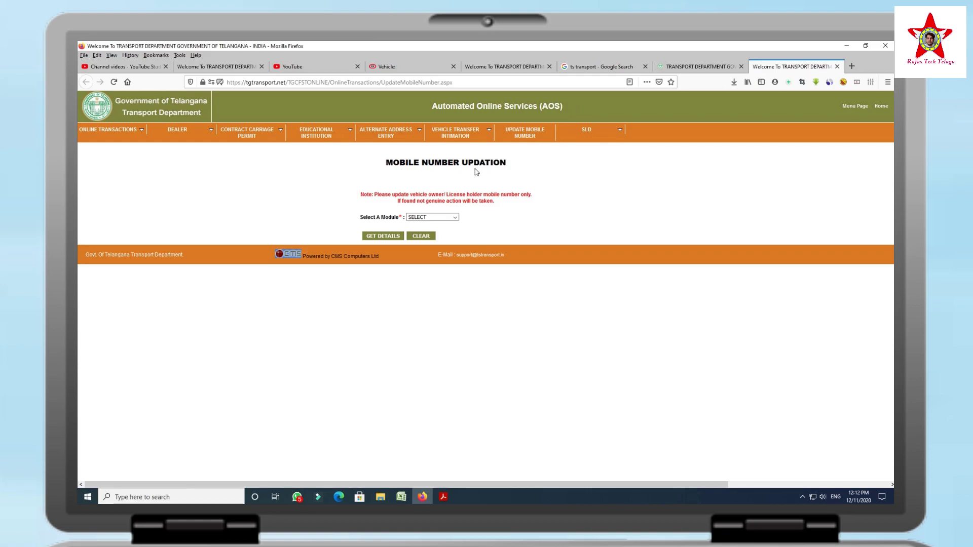
Choose VEHICLE NUMBER in the Select A Module dropdown.
{"action": "left_click", "coordinate": [456, 218]}
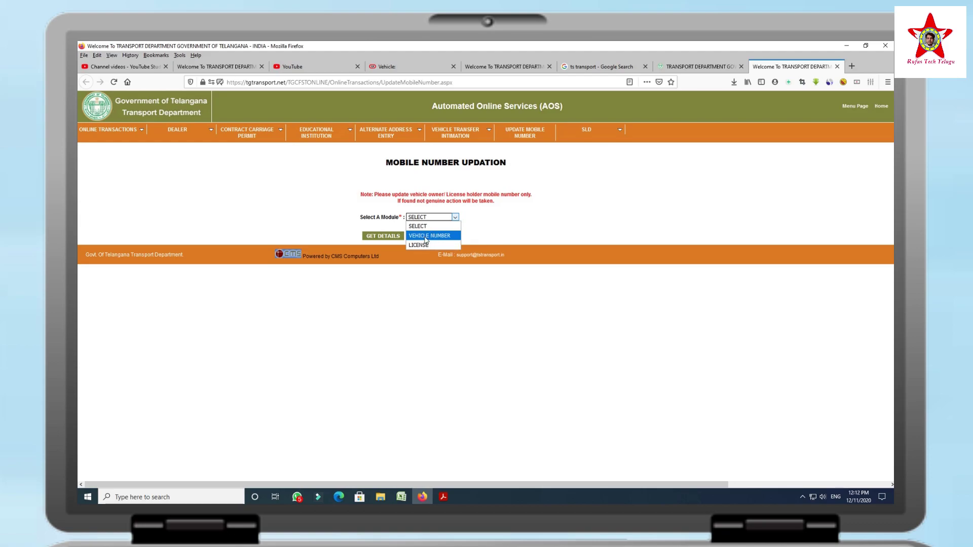
{"action": "left_click", "coordinate": [426, 236]}
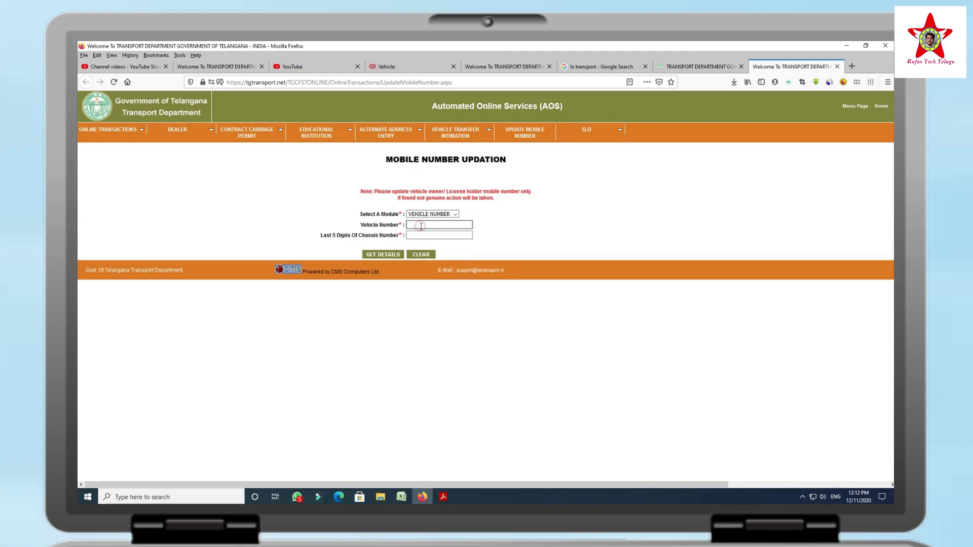
Copy the Registration No from the registration details tab into the Vehicle Number field.
{"action": "left_click", "coordinate": [509, 67]}
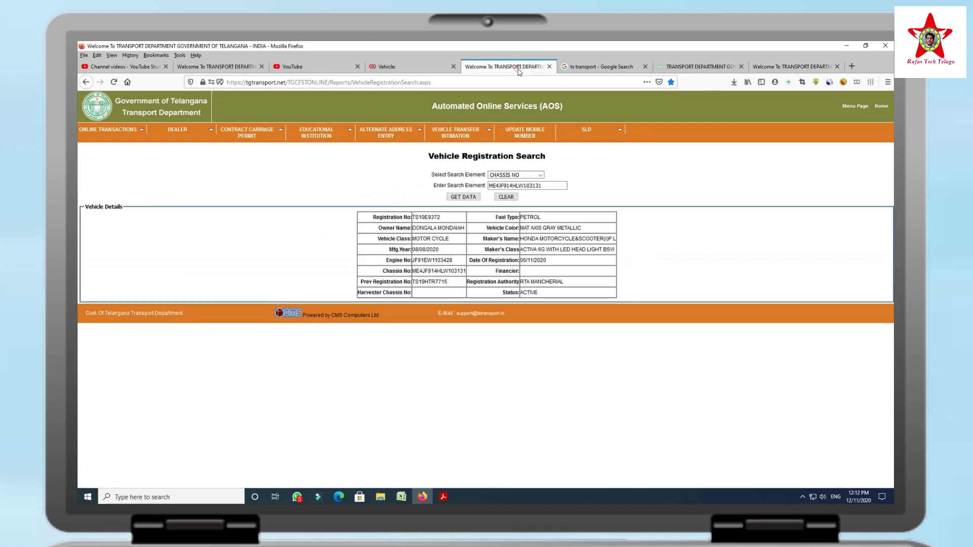
{"action": "double_click", "coordinate": [432, 217]}
{"action": "key", "text": "ctrl+c"}
{"action": "left_click", "coordinate": [775, 64]}
{"action": "left_click", "coordinate": [432, 226]}
{"action": "key", "text": "ctrl+v"}
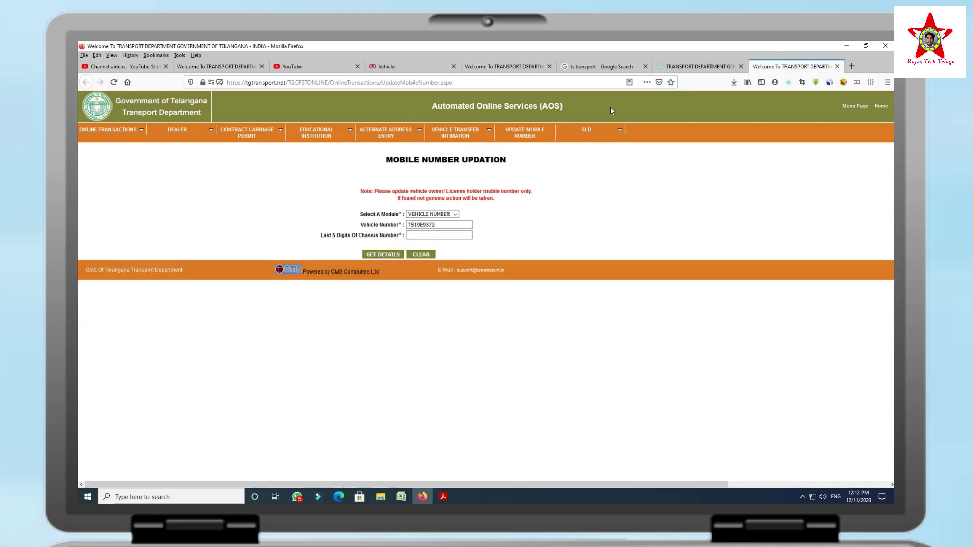
Copy the last five chassis digits from the registration details into the chassis digits field.
{"action": "left_click", "coordinate": [511, 66]}
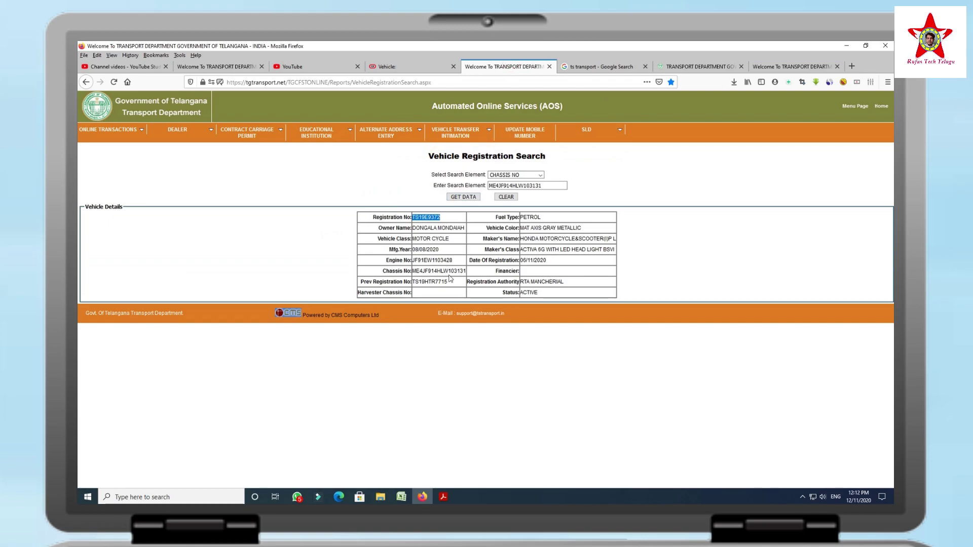
{"action": "left_click", "coordinate": [758, 67]}
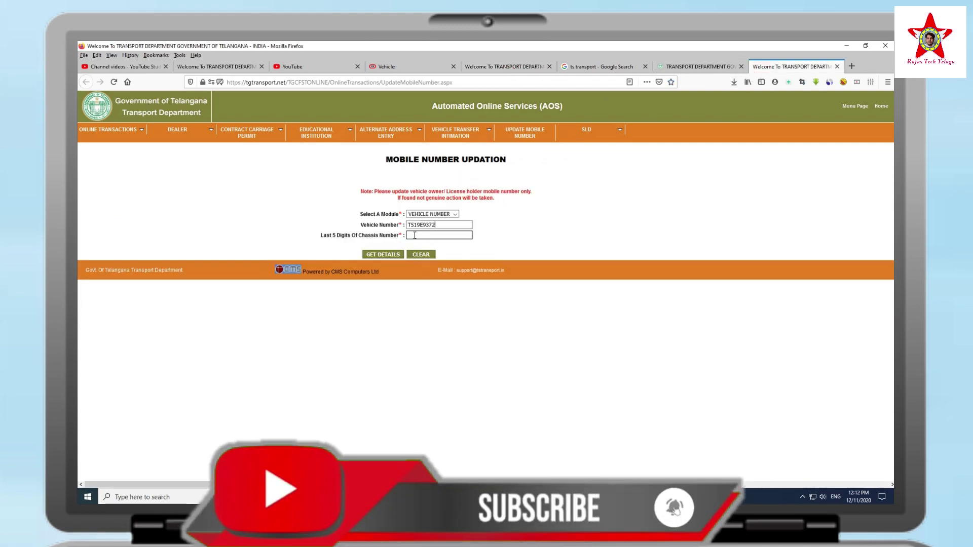
{"action": "left_click", "coordinate": [507, 67]}
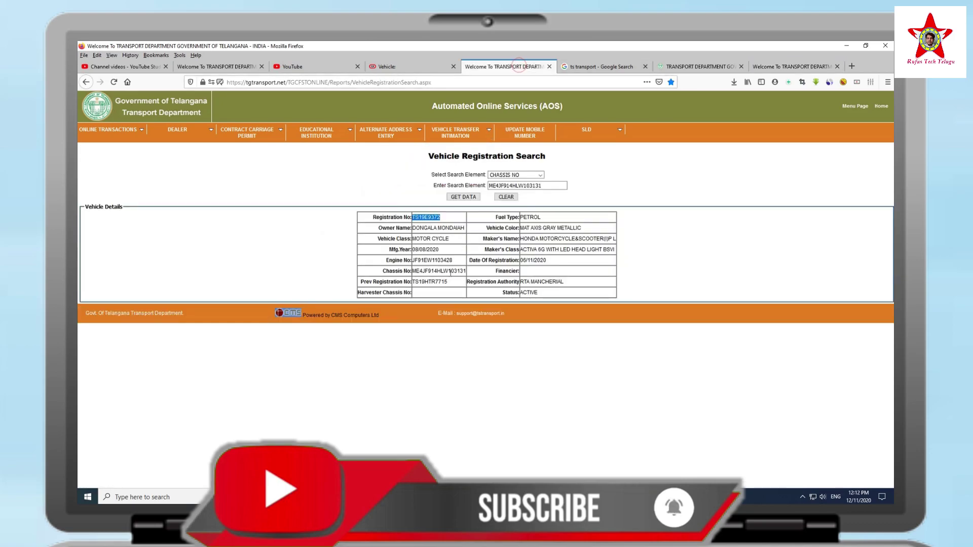
{"action": "left_click_drag", "start_coordinate": [450, 272], "coordinate": [466, 275]}
{"action": "key", "text": "ctrl+c"}
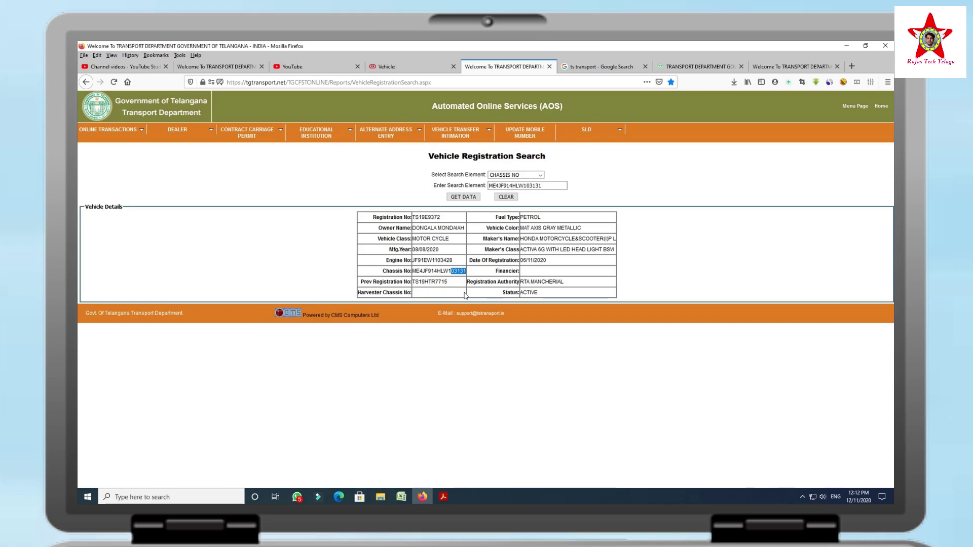
{"action": "left_click", "coordinate": [771, 67]}
{"action": "left_click", "coordinate": [424, 236]}
{"action": "key", "text": "ctrl+v"}
Get the owner details, choose YES to change the number, enter the new mobile number, request OTP.
{"action": "left_click", "coordinate": [379, 256]}
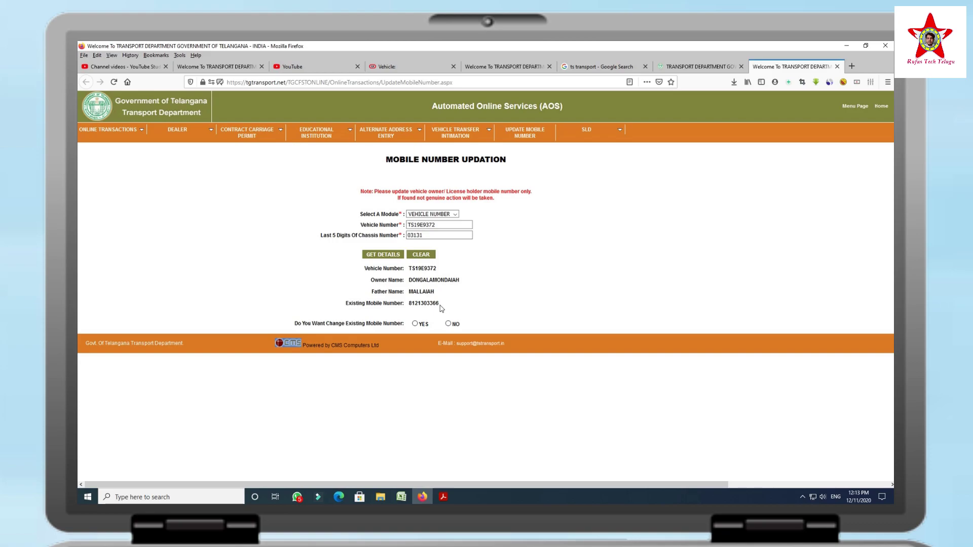
{"action": "left_click", "coordinate": [415, 323]}
{"action": "left_click", "coordinate": [423, 340]}
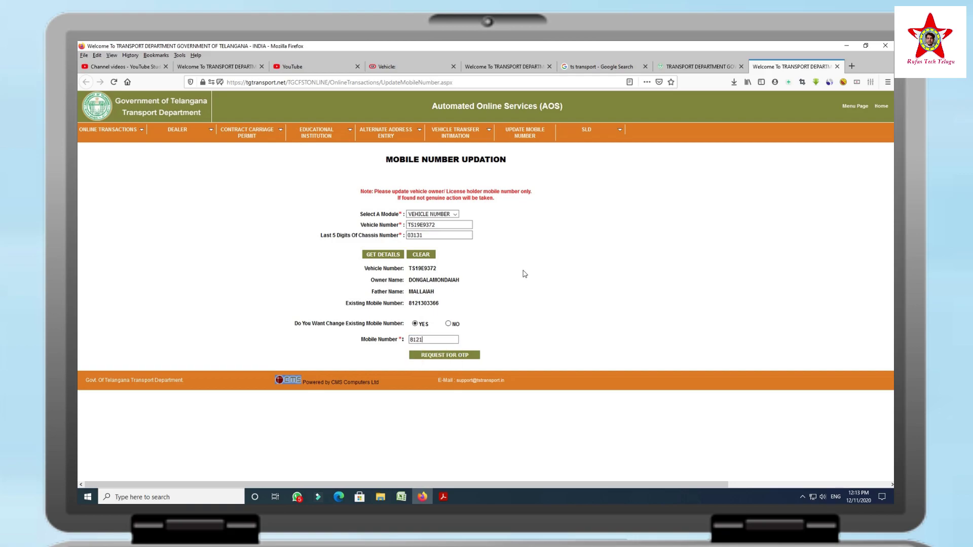
{"action": "left_click", "coordinate": [434, 356]}
{"action": "left_click", "coordinate": [433, 357]}
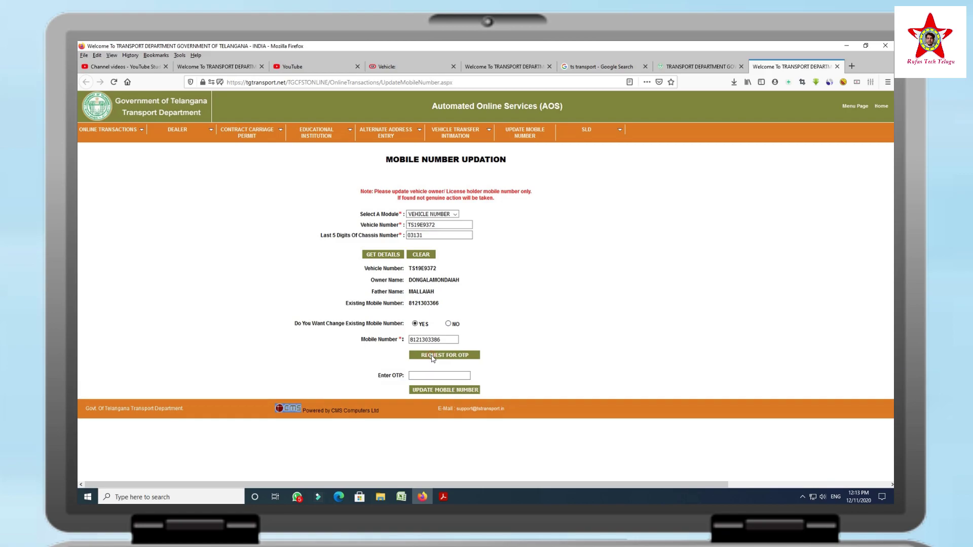
{"action": "left_click", "coordinate": [423, 375]}
{"action": "left_click", "coordinate": [424, 376]}
{"action": "left_click", "coordinate": [515, 310]}
Focus the Enter OTP field and request the OTP again for the new number.
{"action": "left_click", "coordinate": [433, 375]}
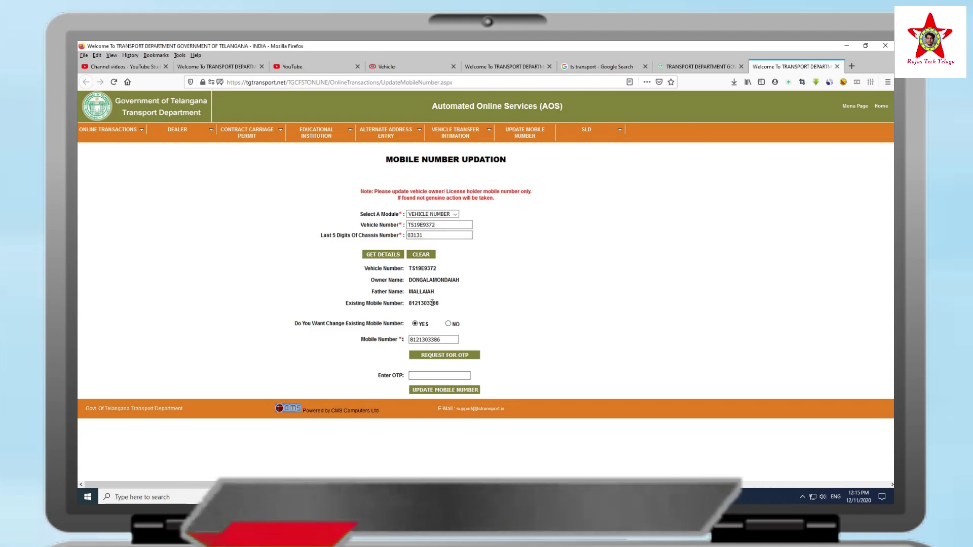
{"action": "left_click", "coordinate": [463, 303]}
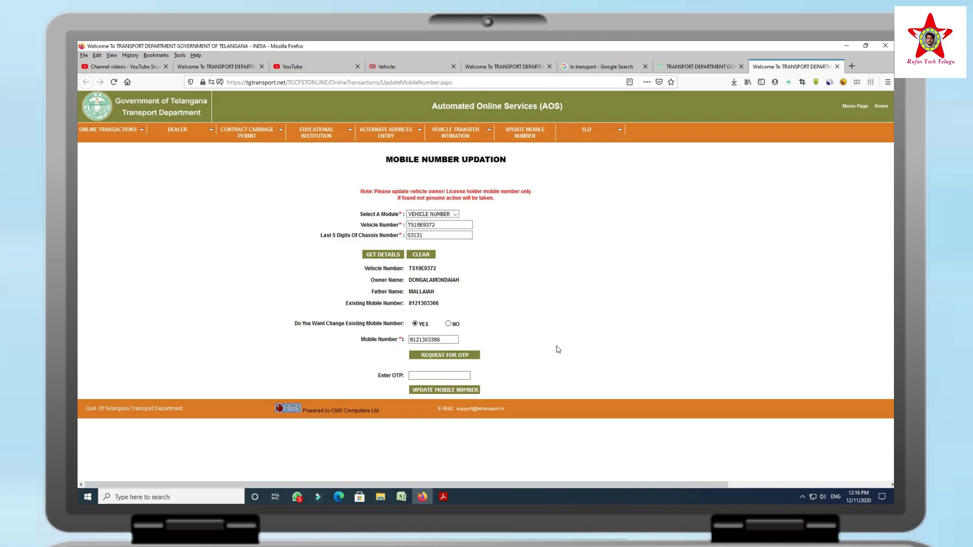
{"action": "left_click", "coordinate": [430, 376]}
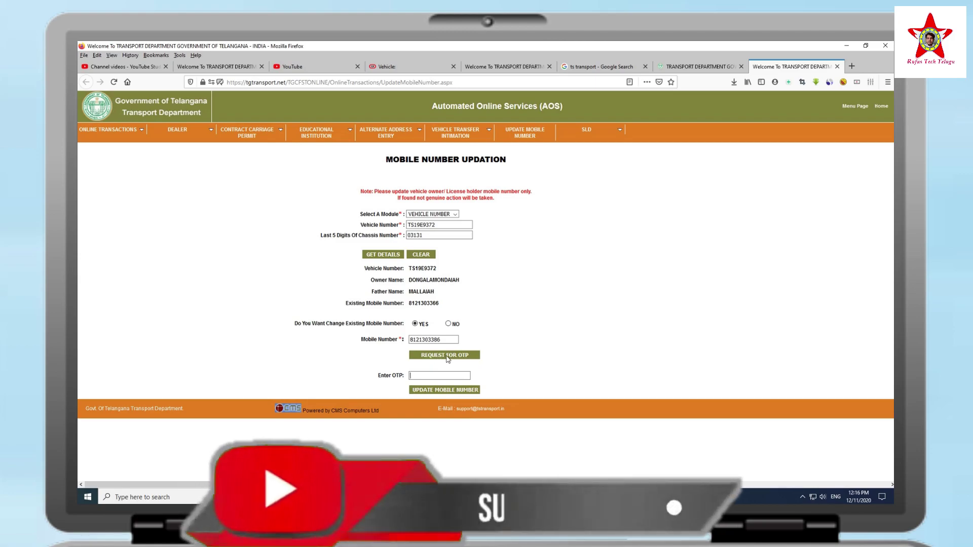
{"action": "left_click", "coordinate": [447, 359]}
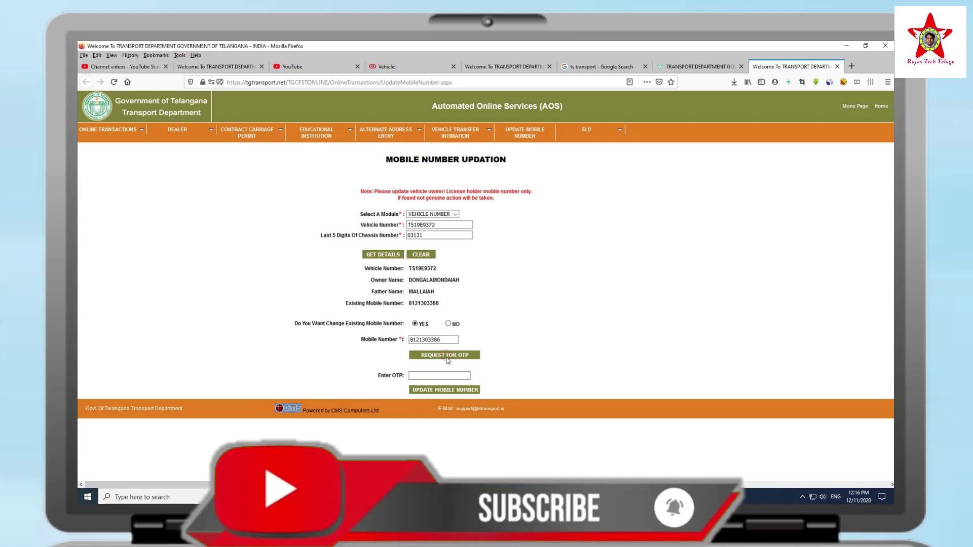